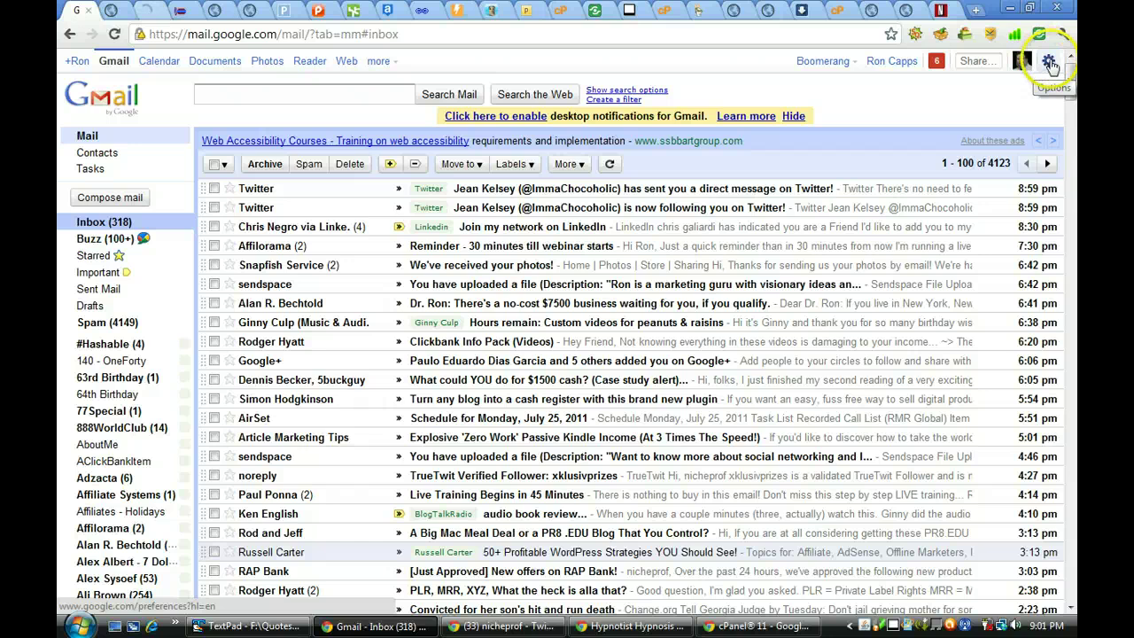
Open the mail settings and let the browser wait for the unresponsive pages
left_click(1049, 63)
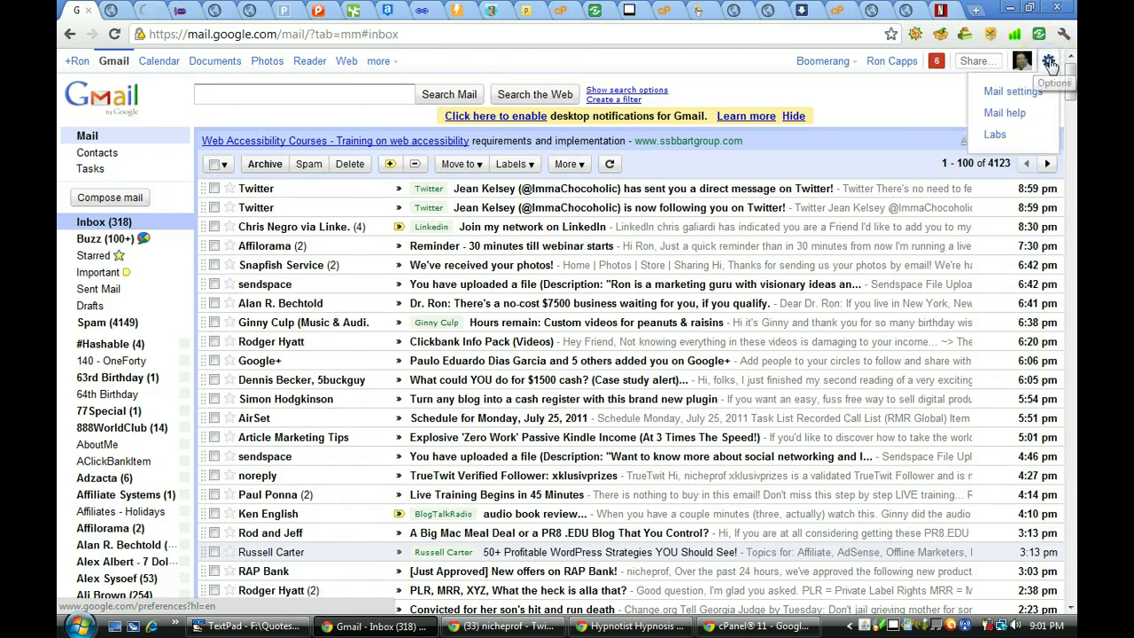
left_click(996, 92)
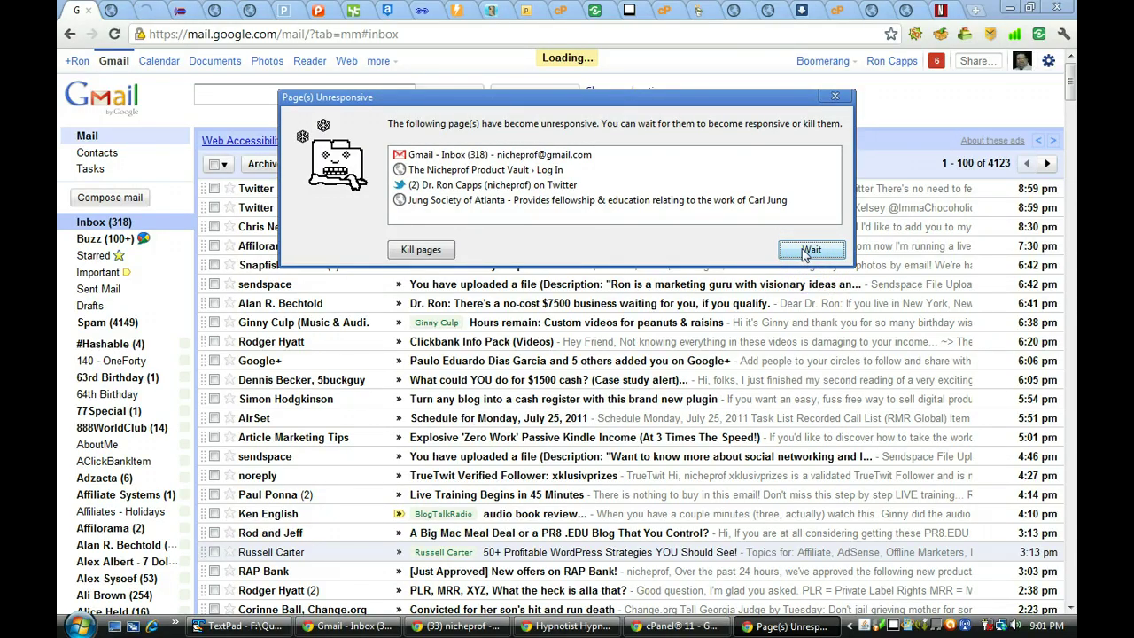
left_click(807, 255)
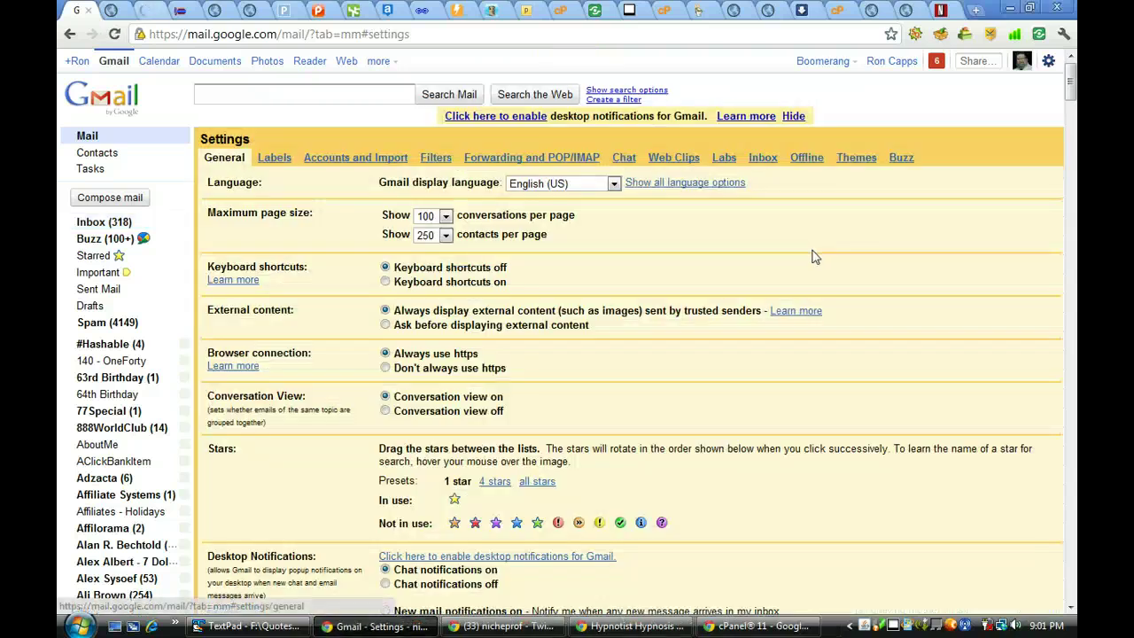
left_click(1071, 89)
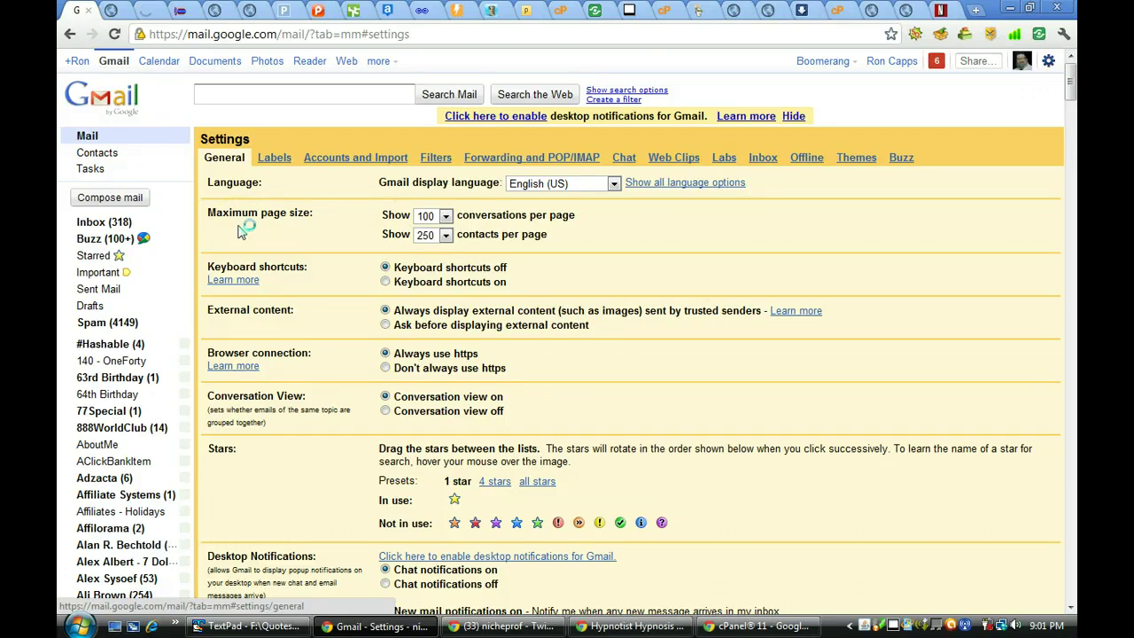
Examine the maximum page size choices for conversations and contacts per page, leaving both selections as they are
left_click(429, 220)
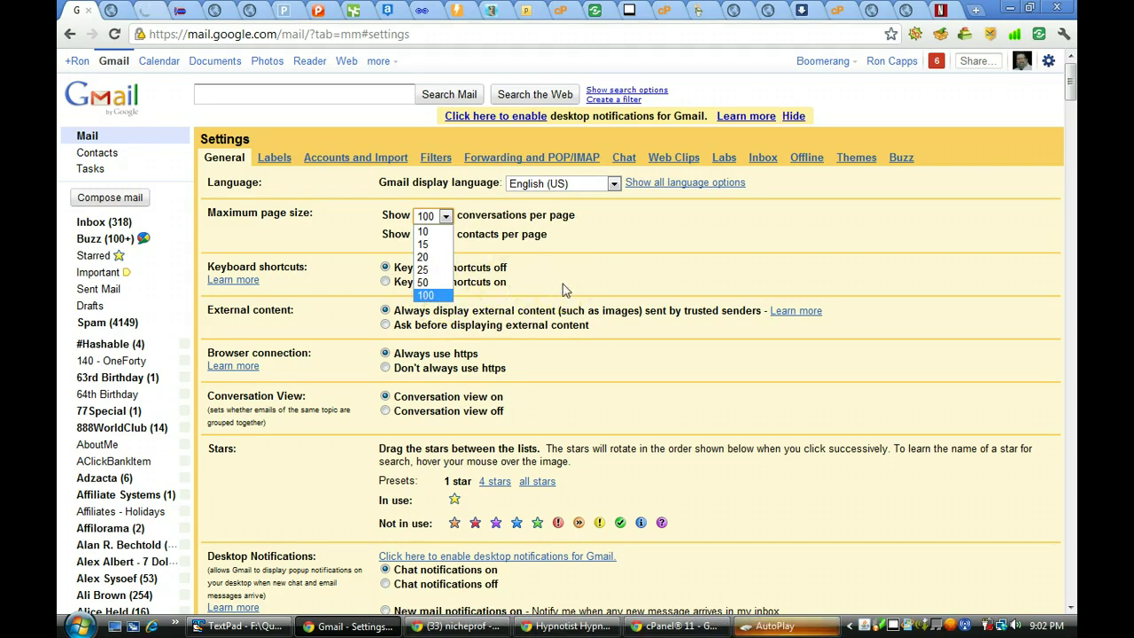
left_click(638, 236)
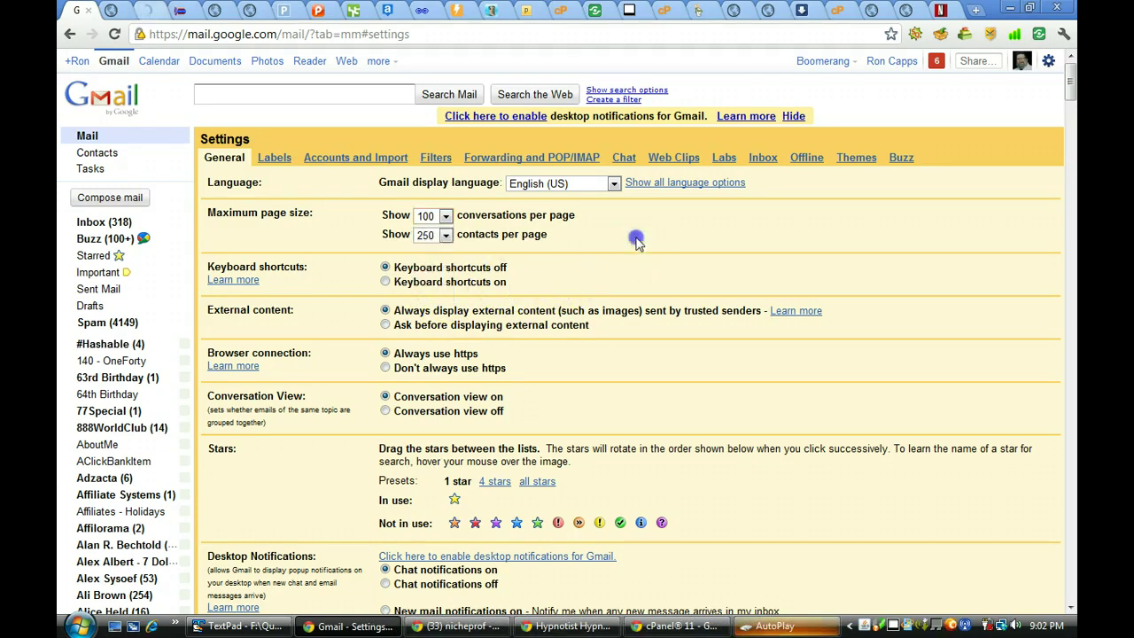
left_click(443, 235)
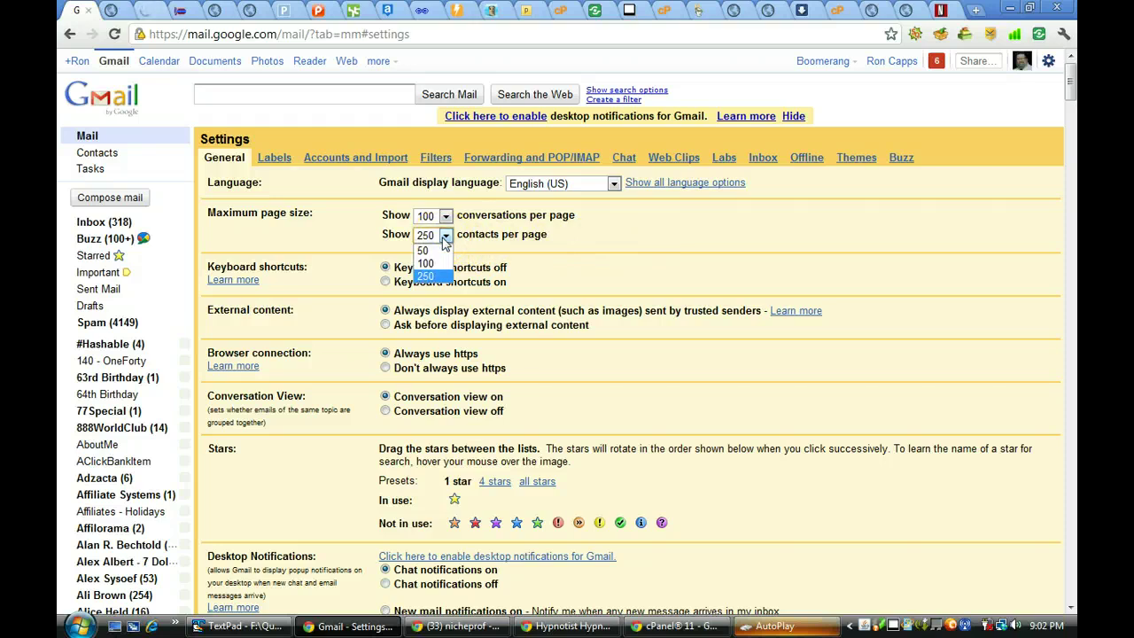
triple_click(653, 238)
left_click(642, 285)
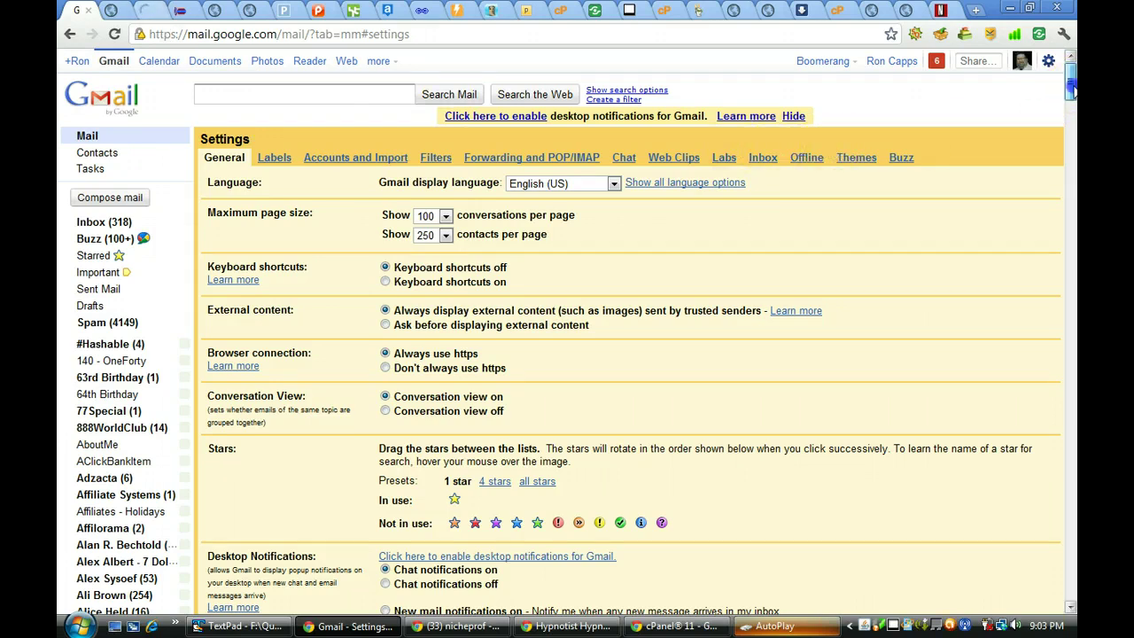
Review the general settings from keyboard shortcuts down to the signature section
left_click_drag(1071, 86, 1071, 105)
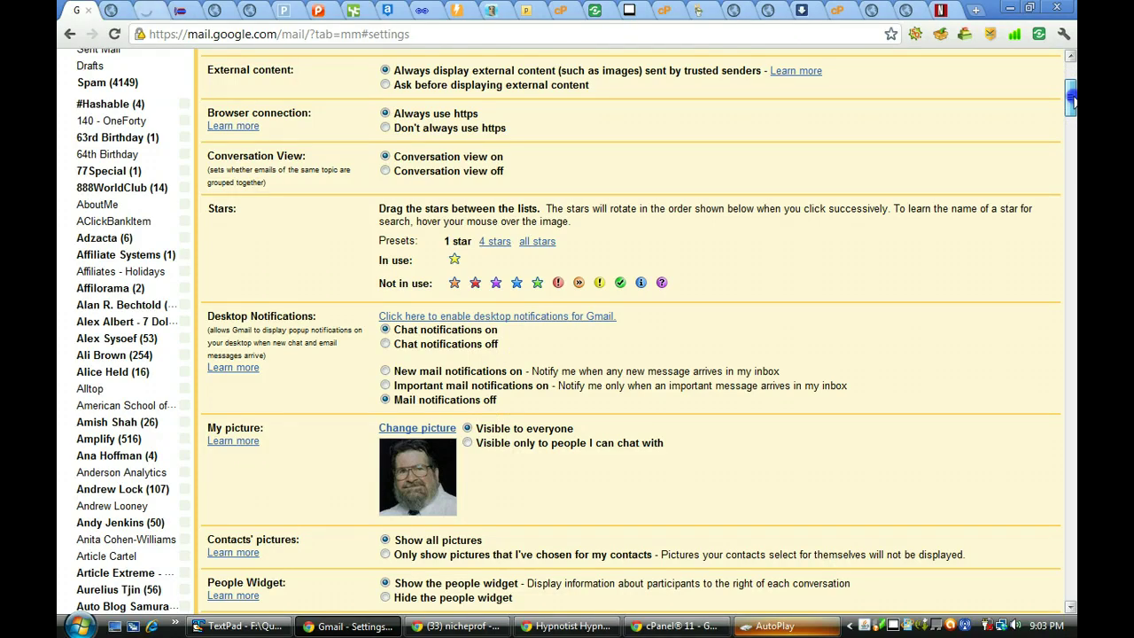
left_click_drag(1071, 103, 1071, 107)
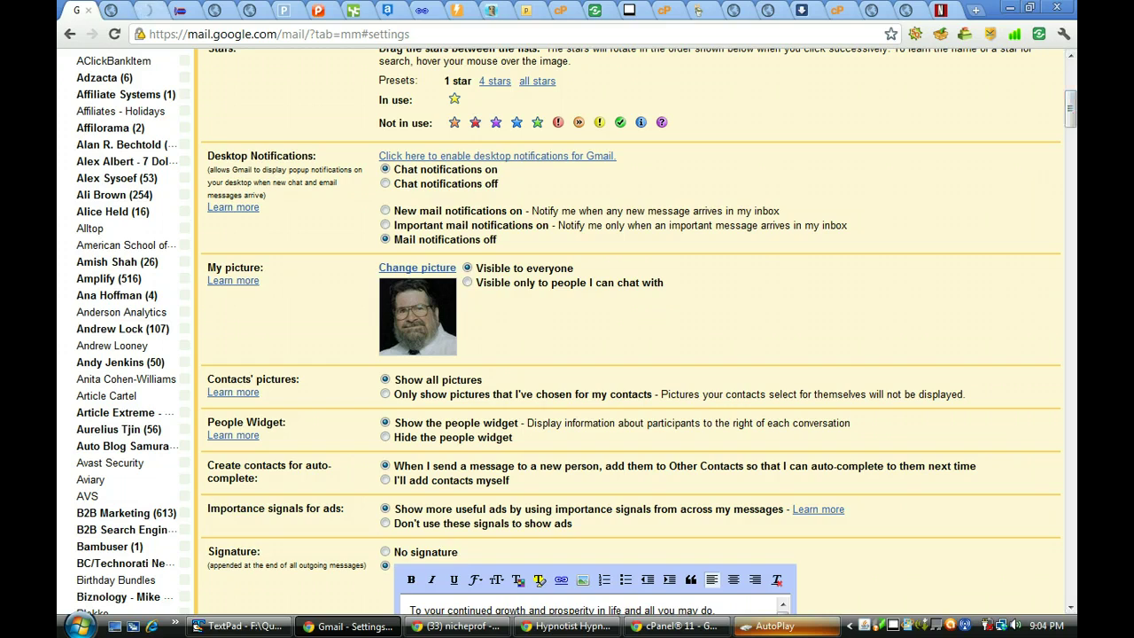
left_click(1070, 113)
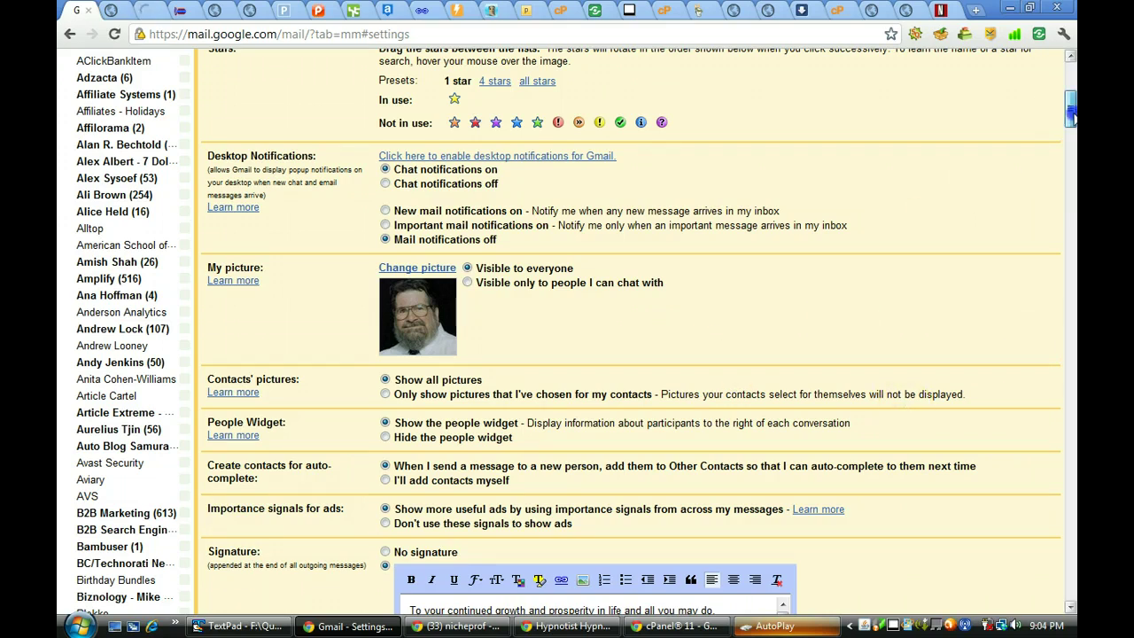
left_click_drag(1070, 113, 1071, 142)
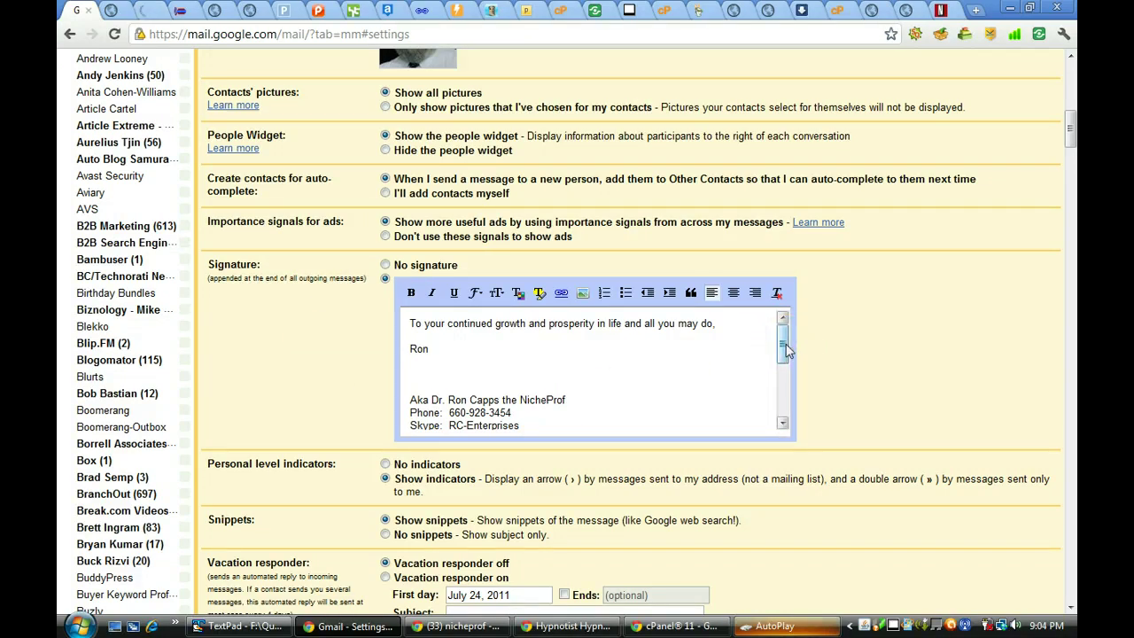
Read the existing signature from the closing line through the contact details and website links
left_click_drag(785, 351, 783, 340)
left_click_drag(784, 337, 791, 396)
left_click(673, 342)
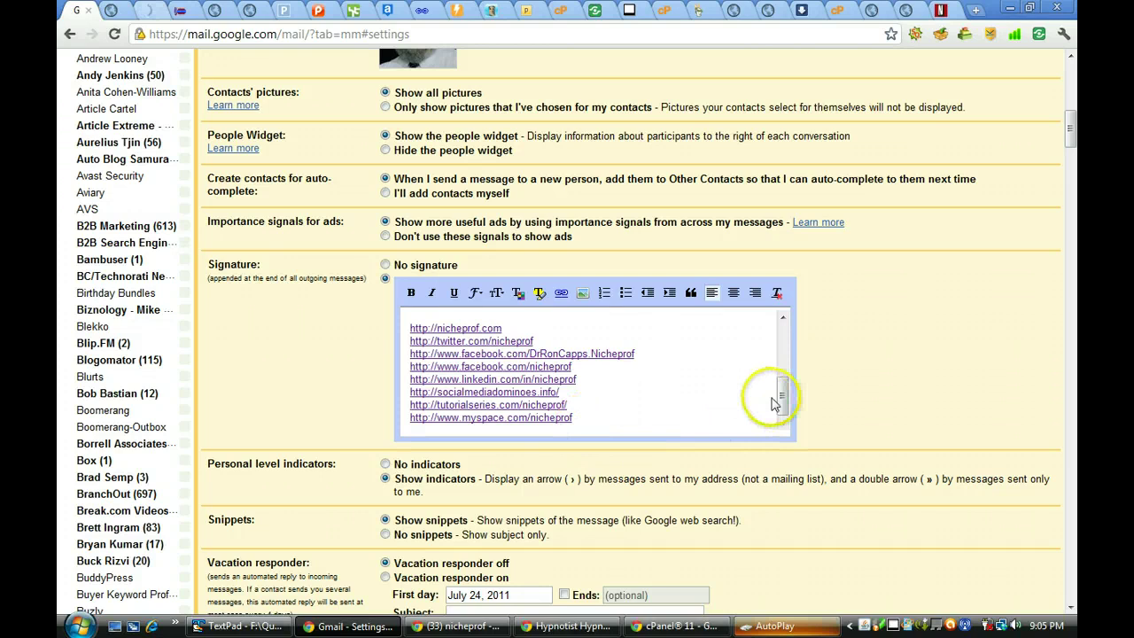
left_click_drag(783, 407, 791, 327)
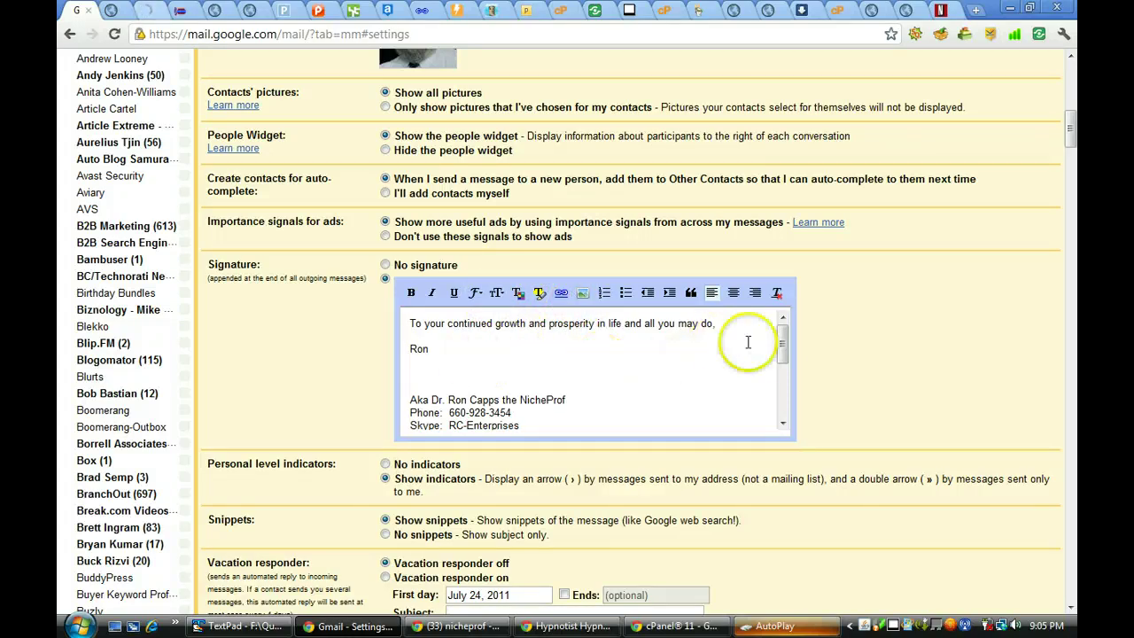
left_click_drag(783, 345, 779, 398)
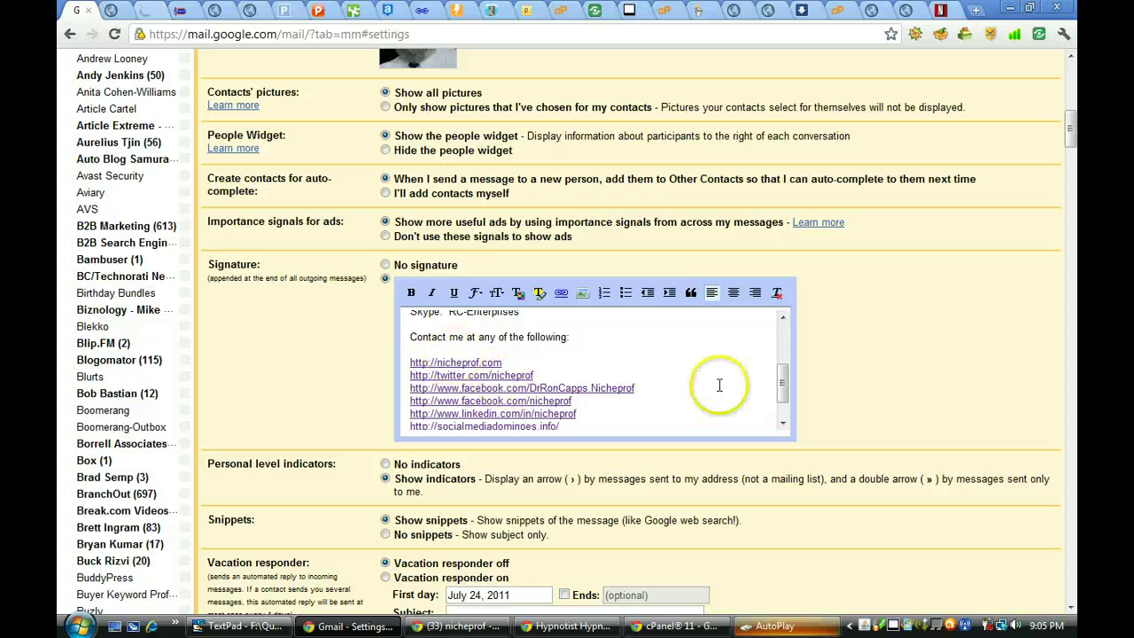
left_click_drag(783, 392, 788, 326)
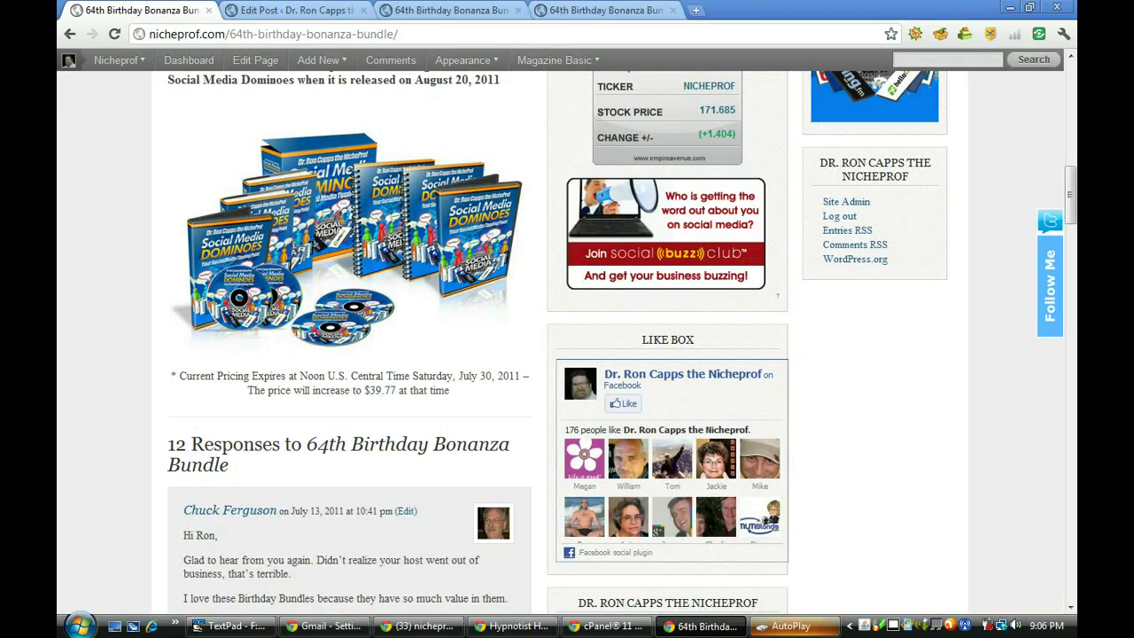
Copy the image URL of the Social Media Dominoes product picture from the 64th Birthday Bonanza Bundle post and return to the Gmail settings
right_click(309, 249)
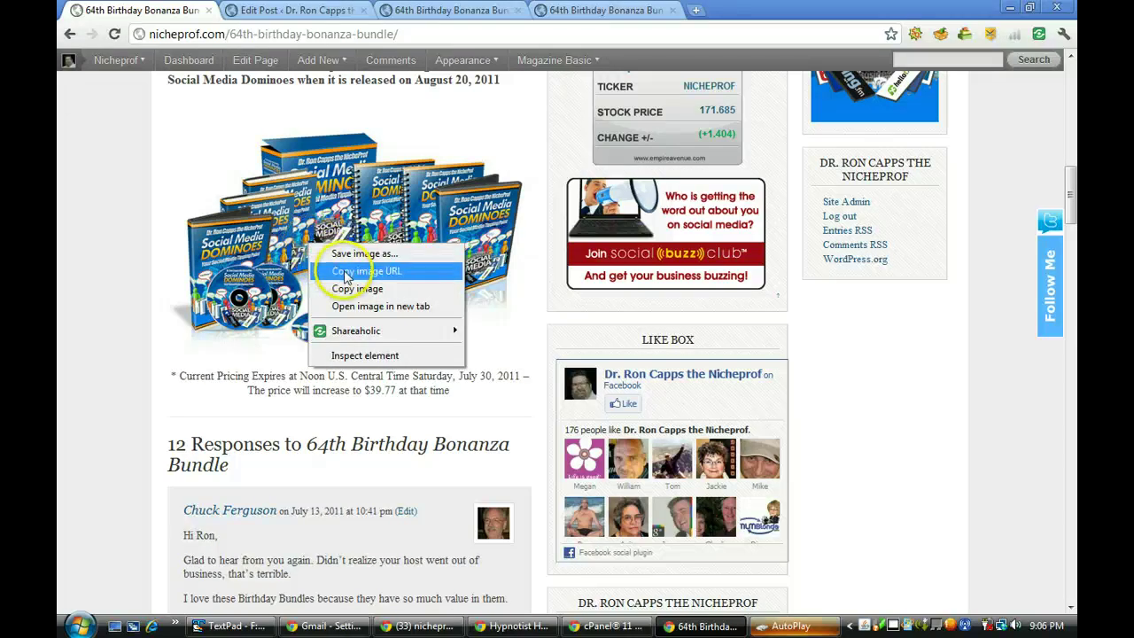
left_click(345, 271)
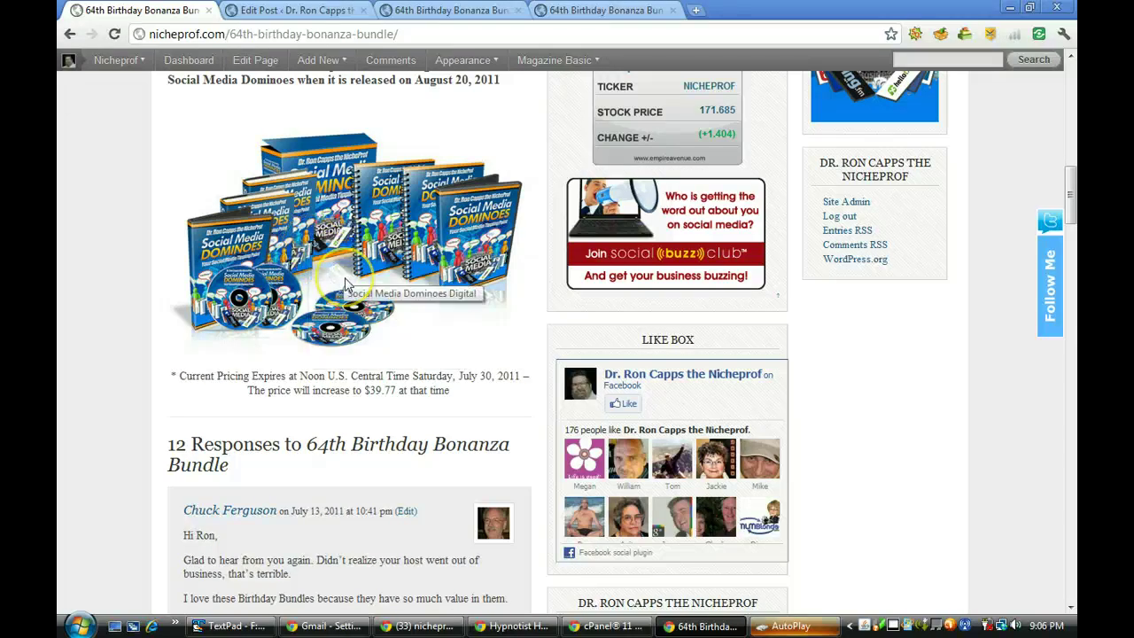
key("alt+Tab")
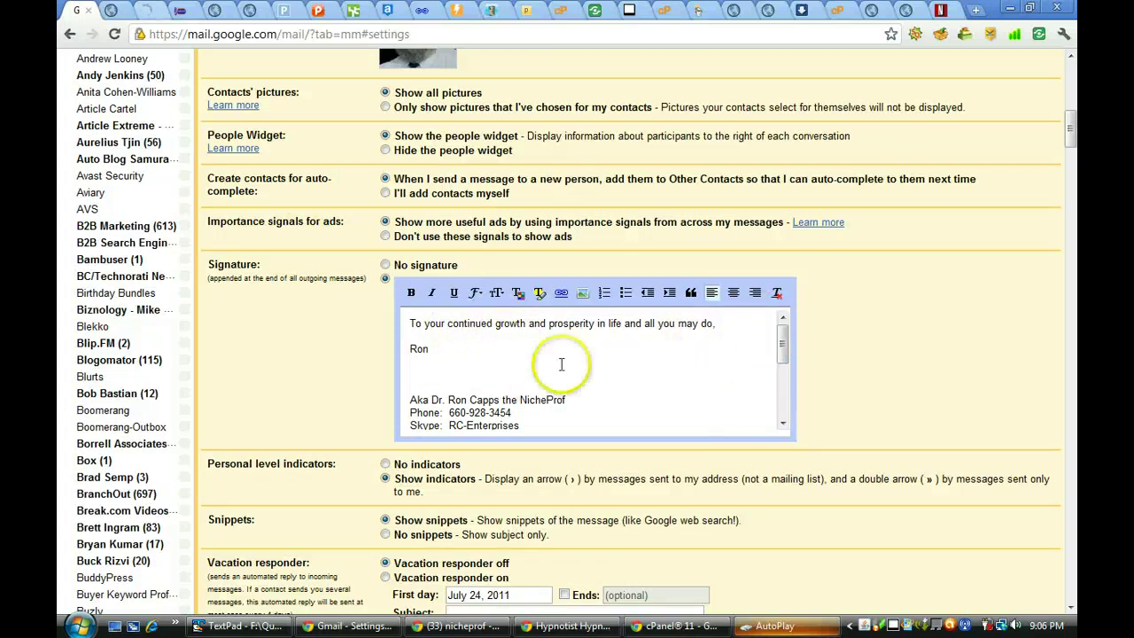
Insert the Social Media Dominoes image from its copied web address into the signature, on the blank line below the sender's first name
left_click(483, 380)
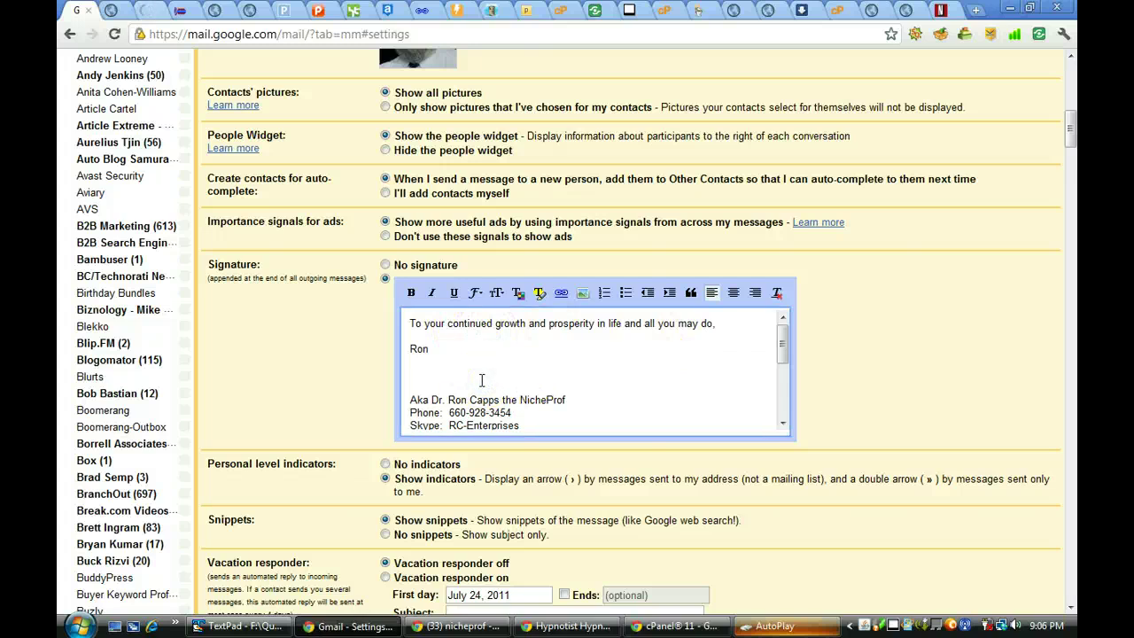
left_click(582, 297)
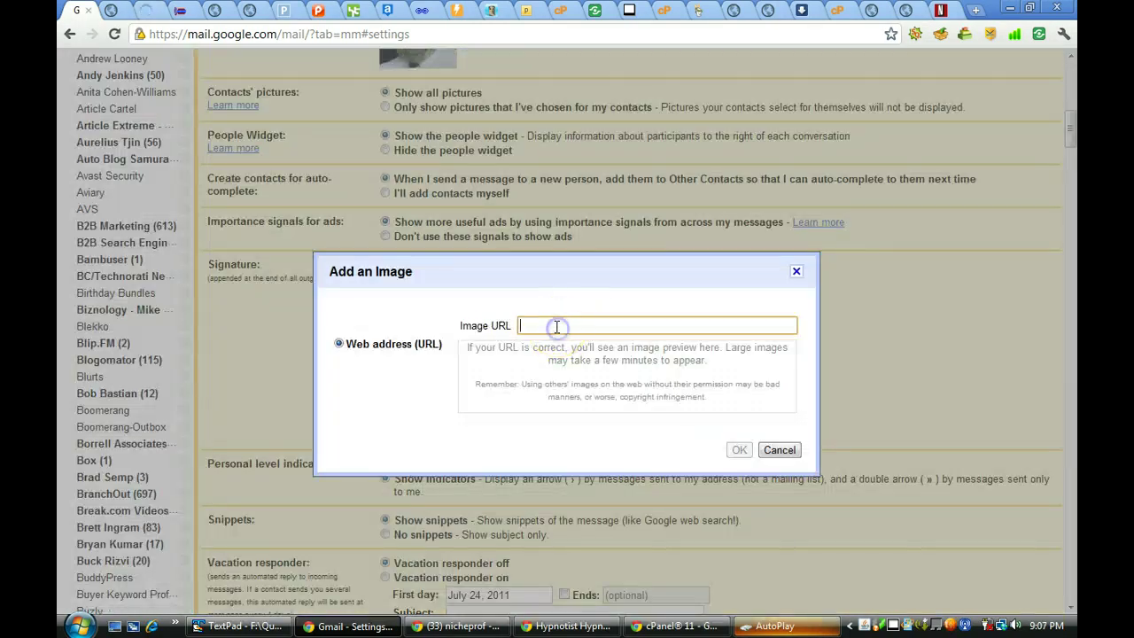
key("ctrl+v")
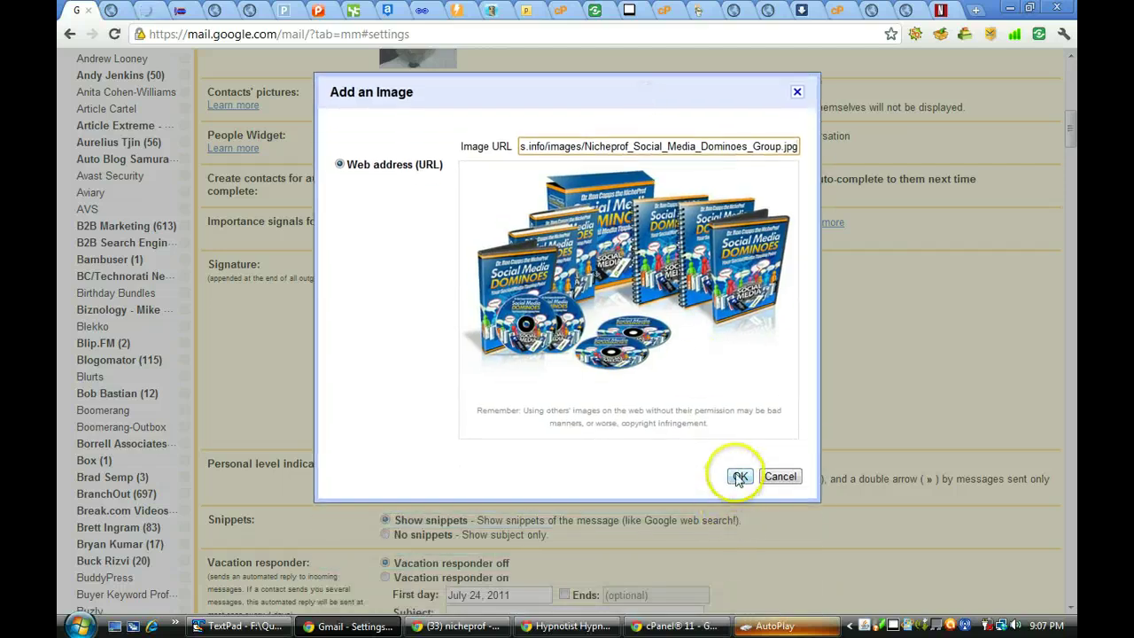
left_click(740, 478)
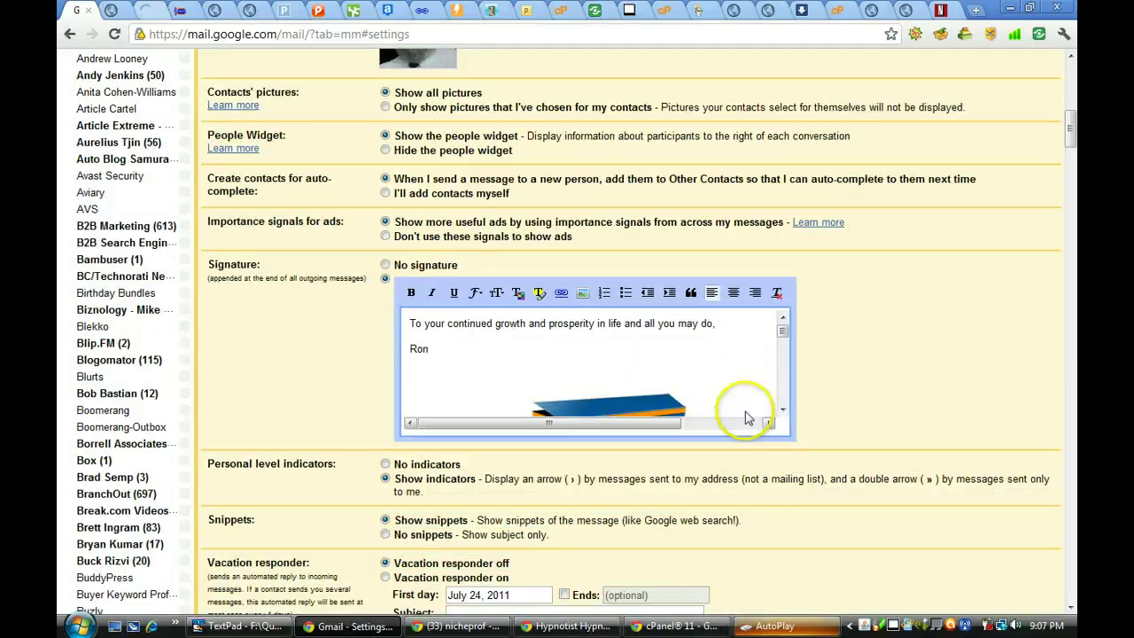
Set the inserted Social Media Dominoes image in the signature to Small
left_click(782, 332)
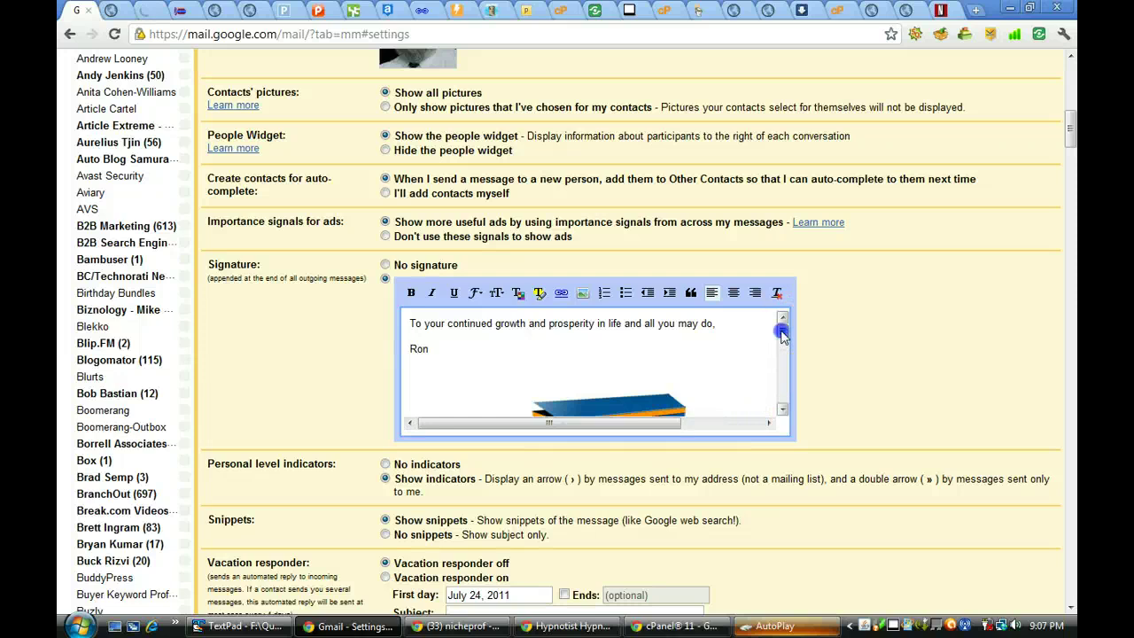
left_click_drag(782, 333, 794, 368)
mouse_move(796, 391)
left_mouse_down()
mouse_move(792, 399)
mouse_move(788, 340)
mouse_move(785, 383)
mouse_move(784, 366)
left_mouse_up()
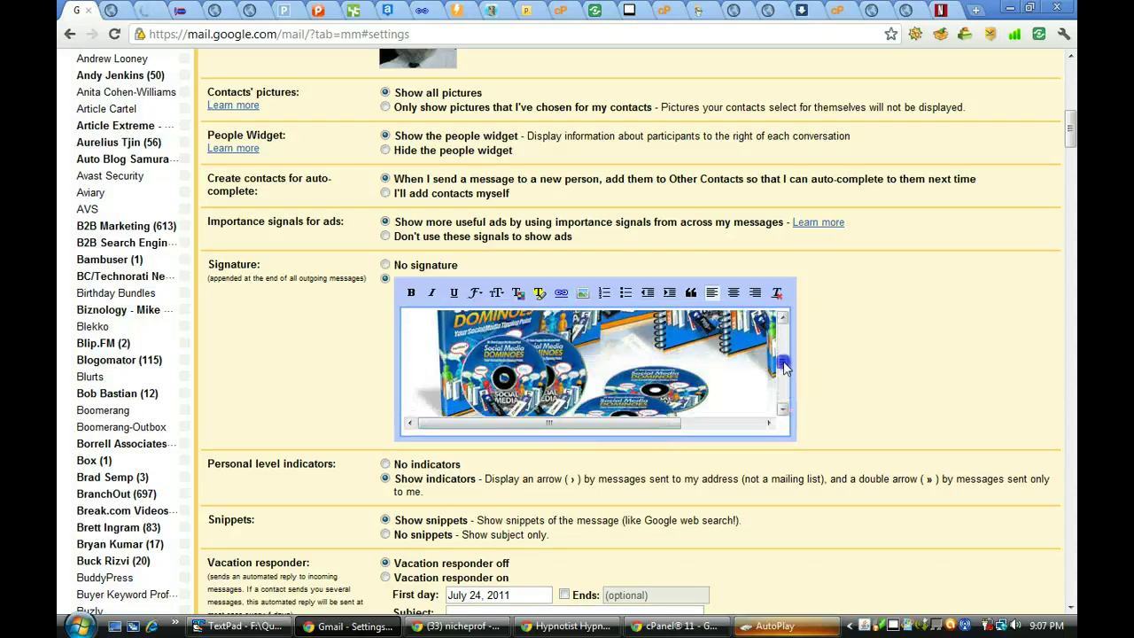
left_click(615, 361)
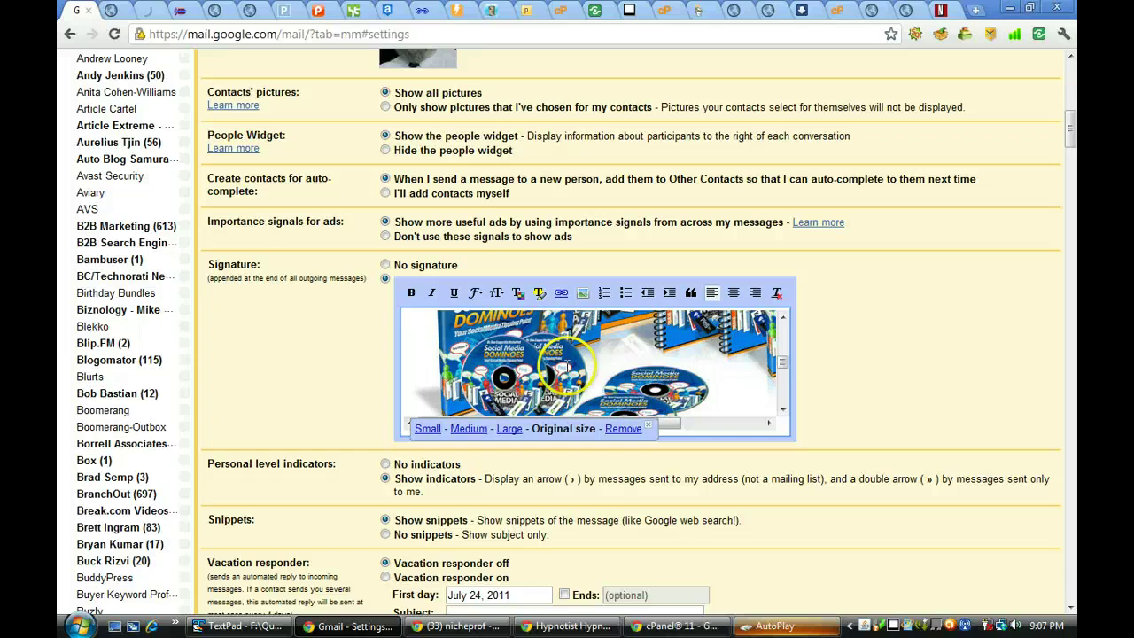
left_click(426, 430)
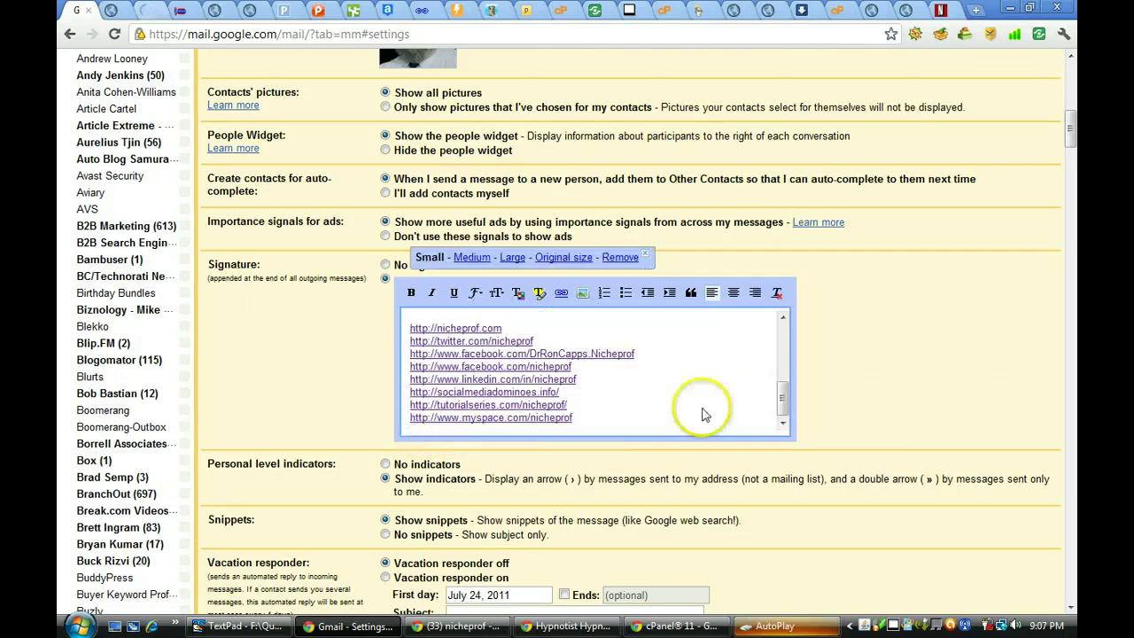
Change the signature image's size to Medium
left_click_drag(785, 399, 785, 362)
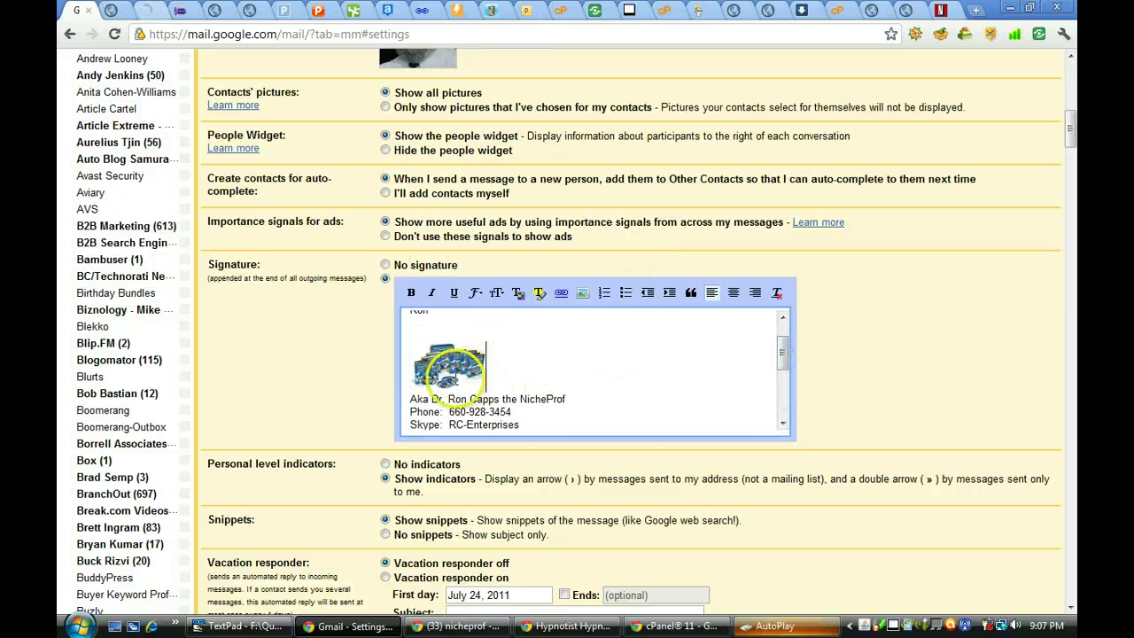
left_click(458, 383)
left_click(471, 405)
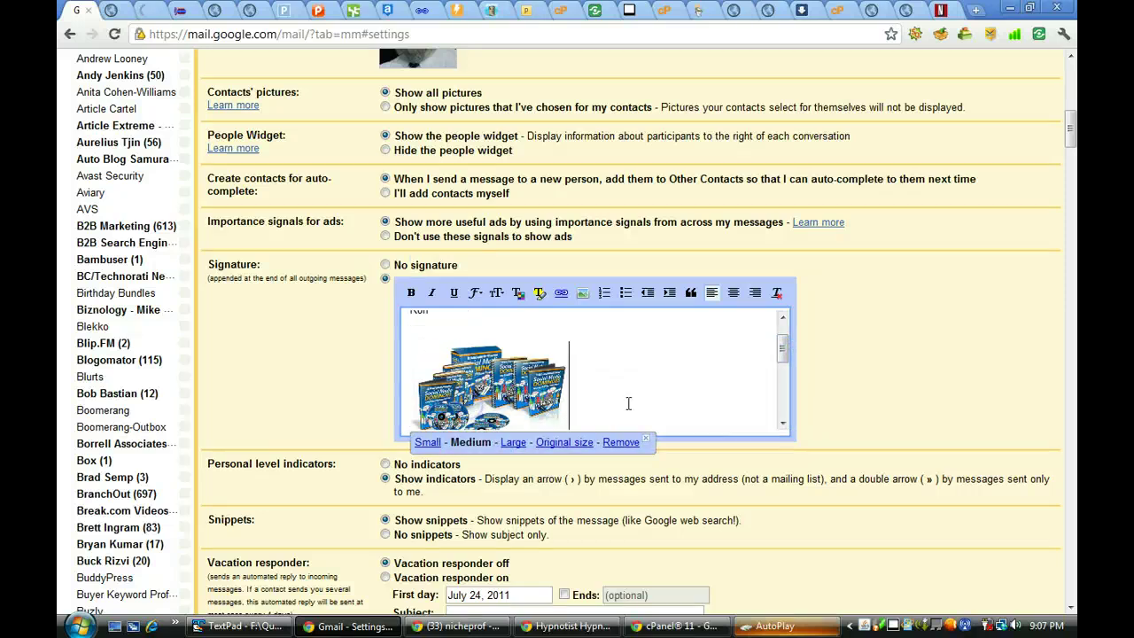
mouse_move(783, 355)
left_mouse_down()
mouse_move(783, 379)
mouse_move(784, 348)
left_mouse_up()
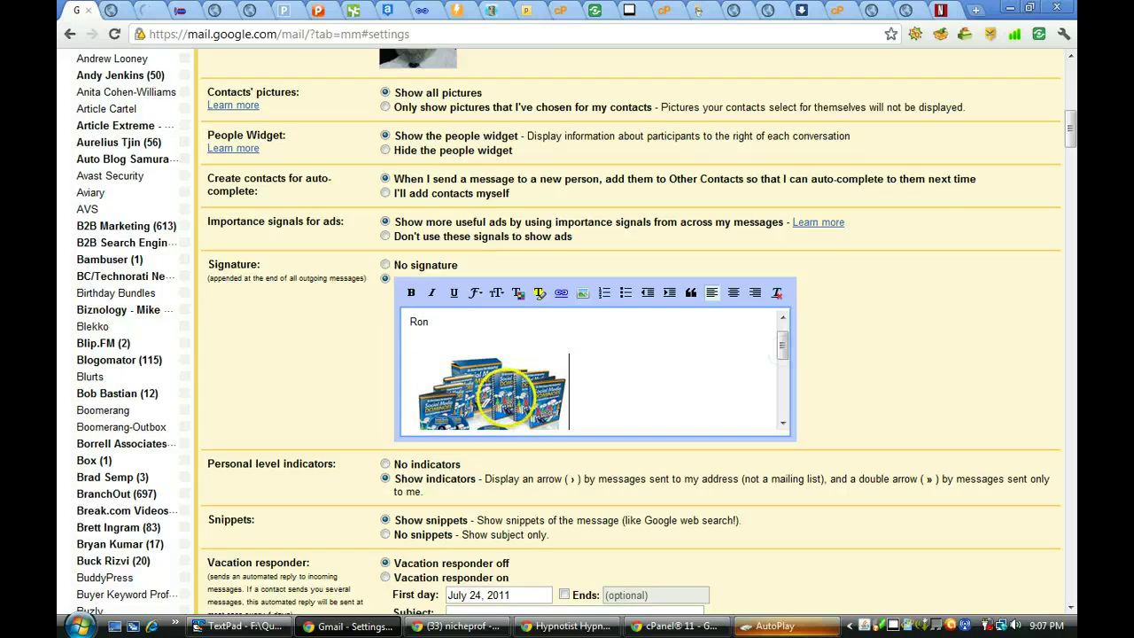
Change the signature image's size to Large
left_click(498, 398)
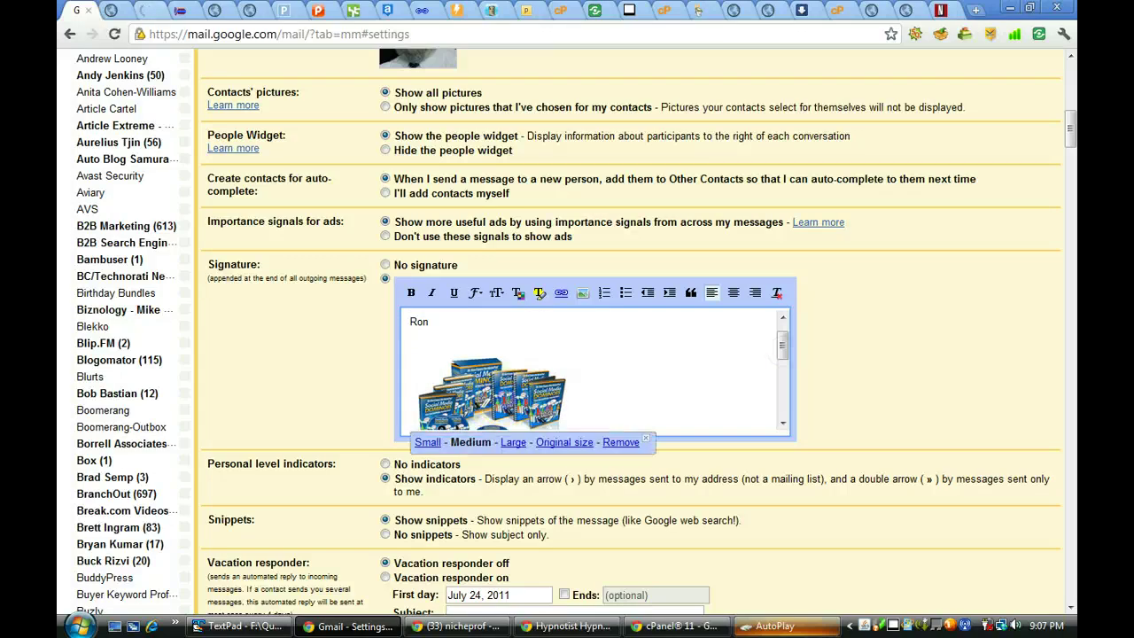
left_click(513, 443)
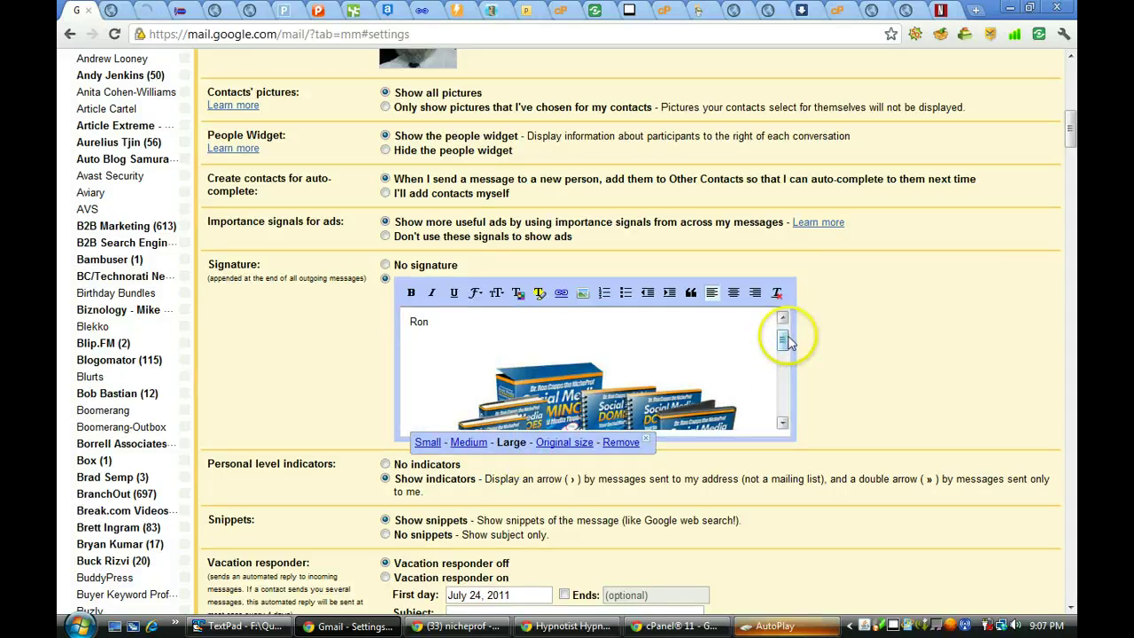
left_click_drag(784, 335, 785, 416)
Check the signature with its resized image and review the remaining general settings down to the attachment options
left_click_drag(1070, 146, 1070, 150)
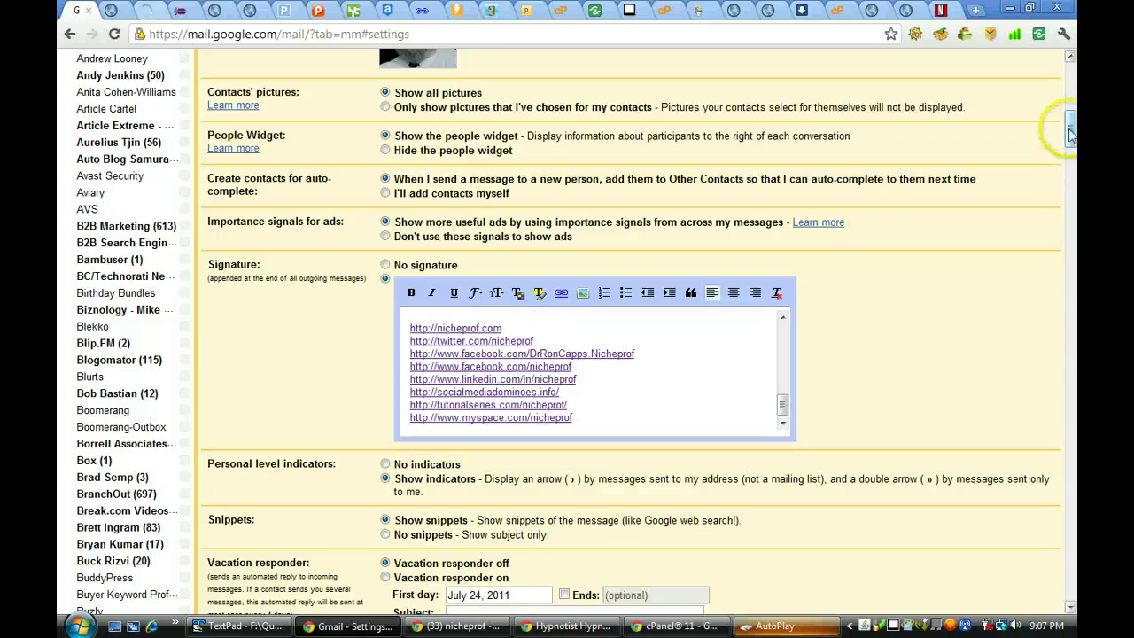
left_click_drag(782, 406, 793, 334)
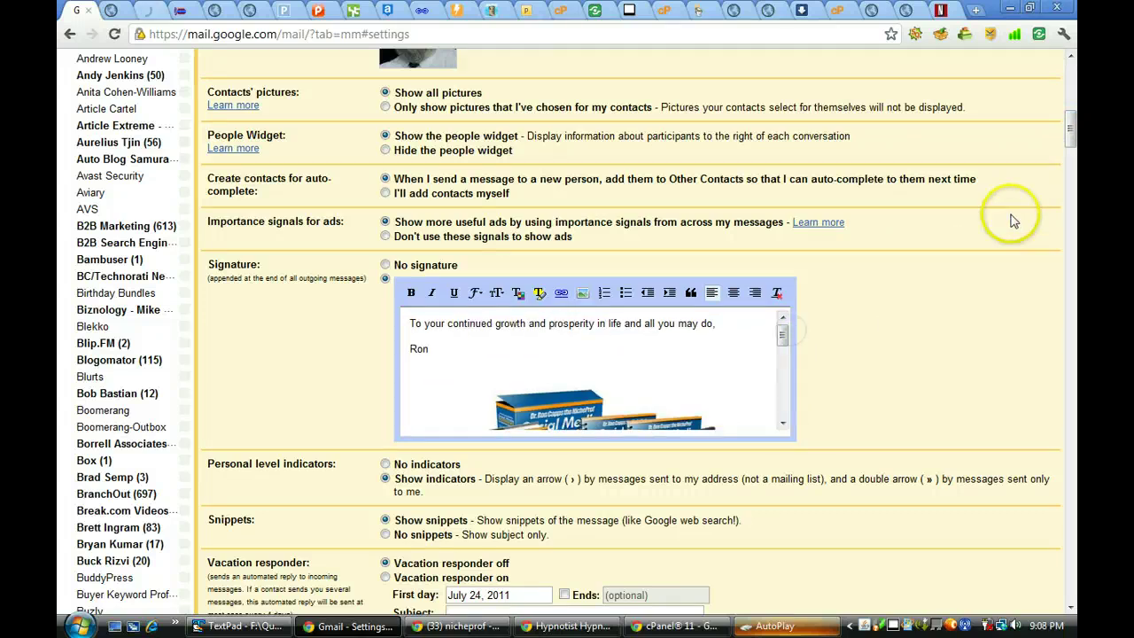
left_click_drag(1069, 128, 1069, 160)
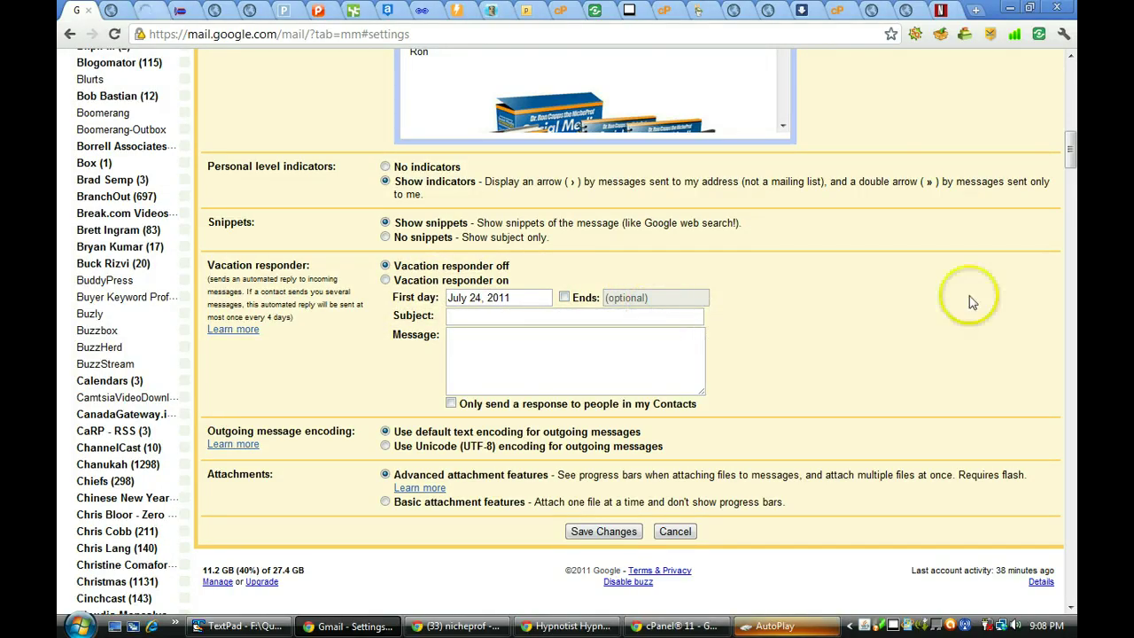
Save the changed general settings with the updated signature, waiting for the unresponsive pages instead of killing them
left_click_drag(1070, 161, 1072, 185)
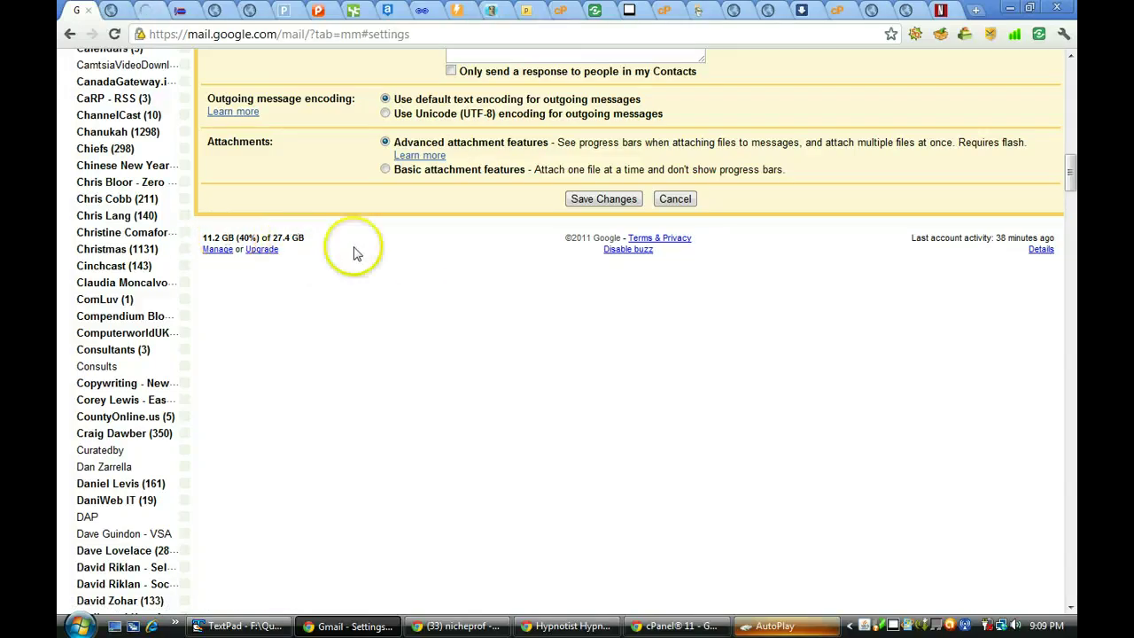
left_click(599, 200)
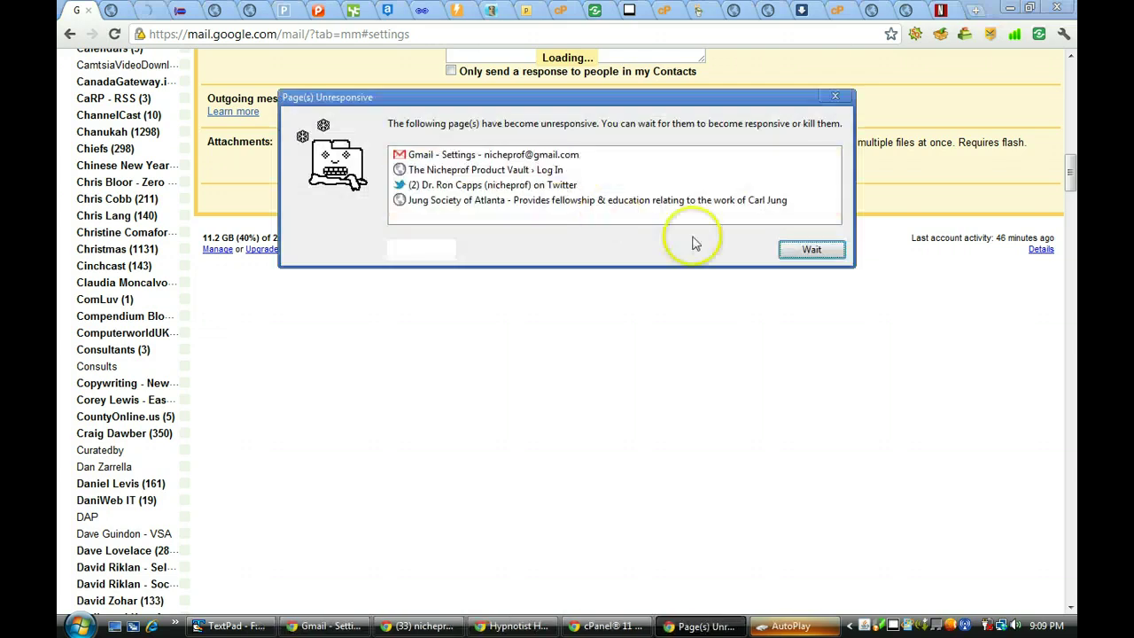
left_click(806, 250)
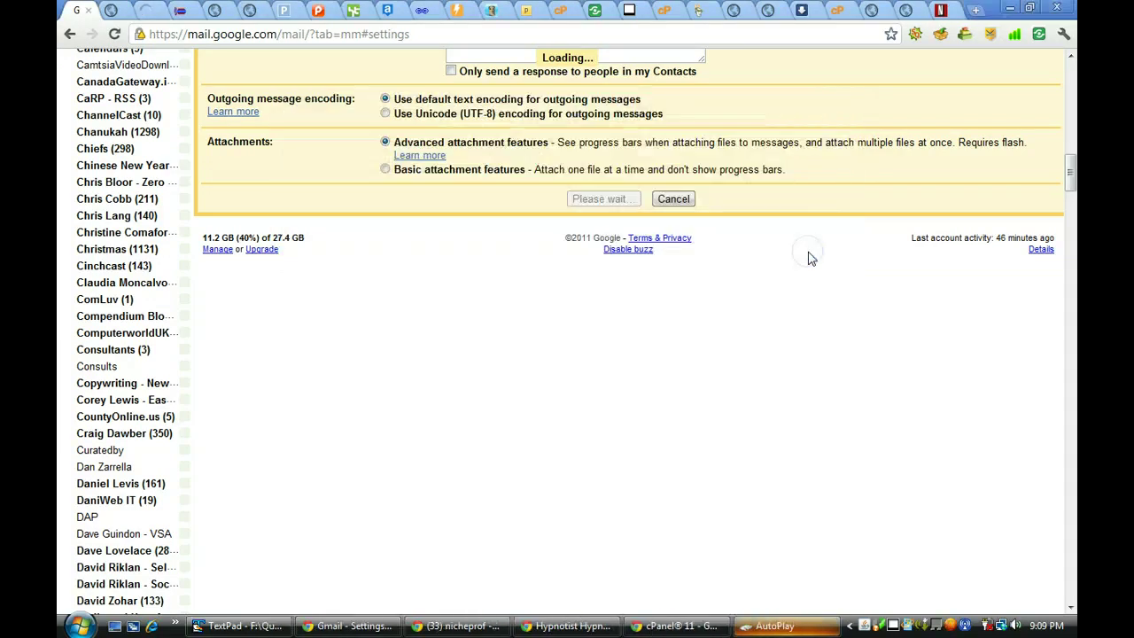
Start a new message from the inbox and check the inserted signature, from its closing line and product image down to the contact links
left_click(1074, 145)
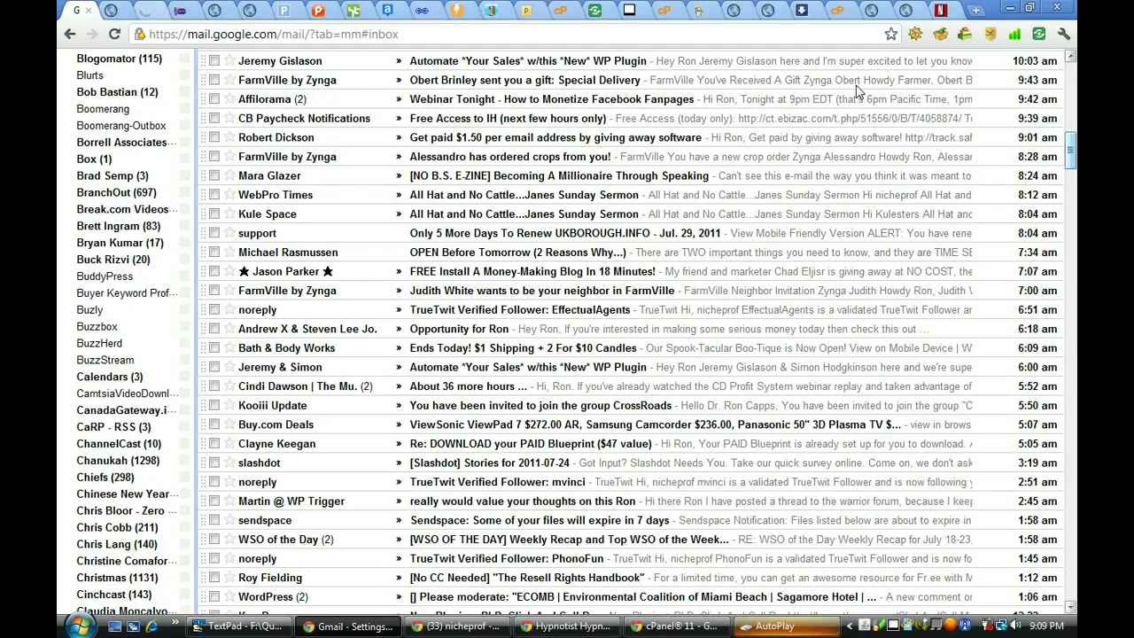
scroll(1060, 157, "down", 1)
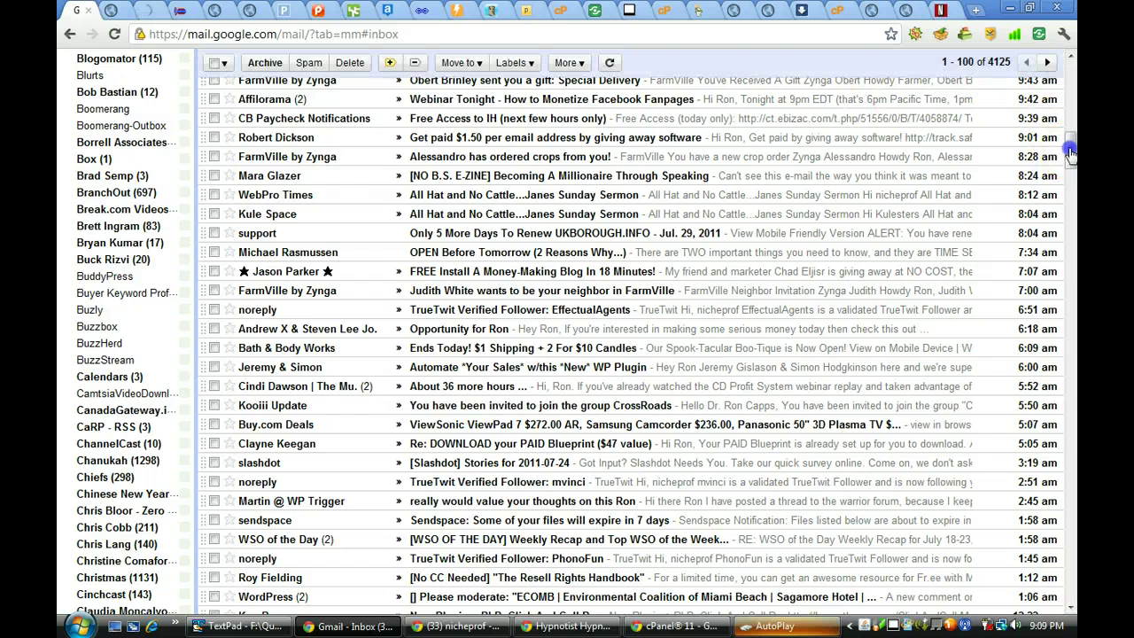
scroll(1060, 158, "up", 5)
scroll(1054, 106, "up", 4)
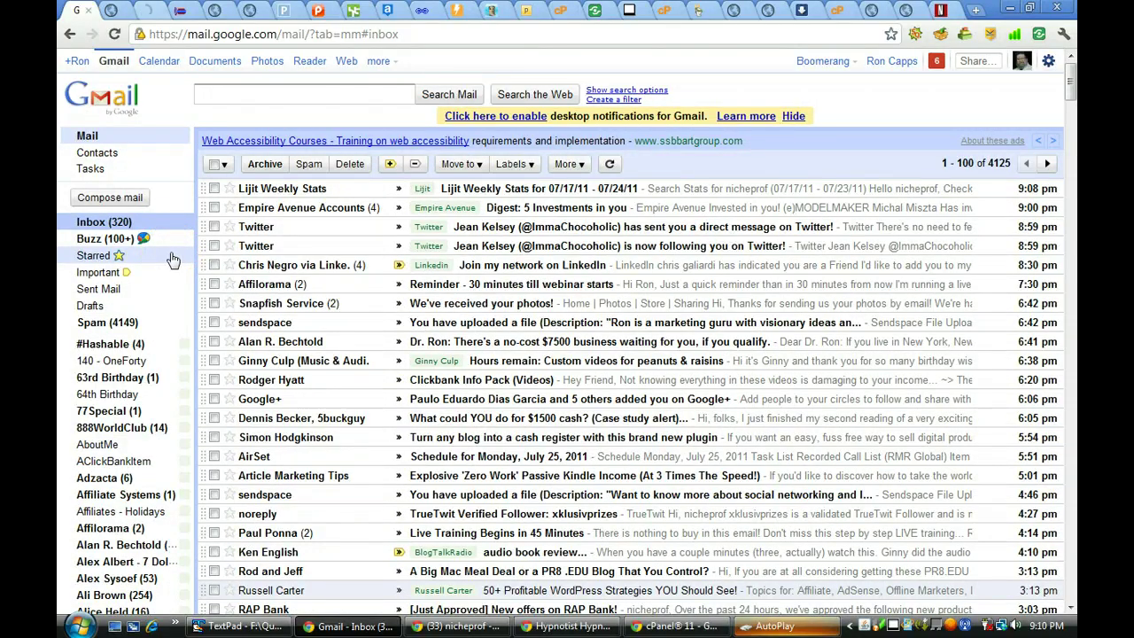
left_click(105, 200)
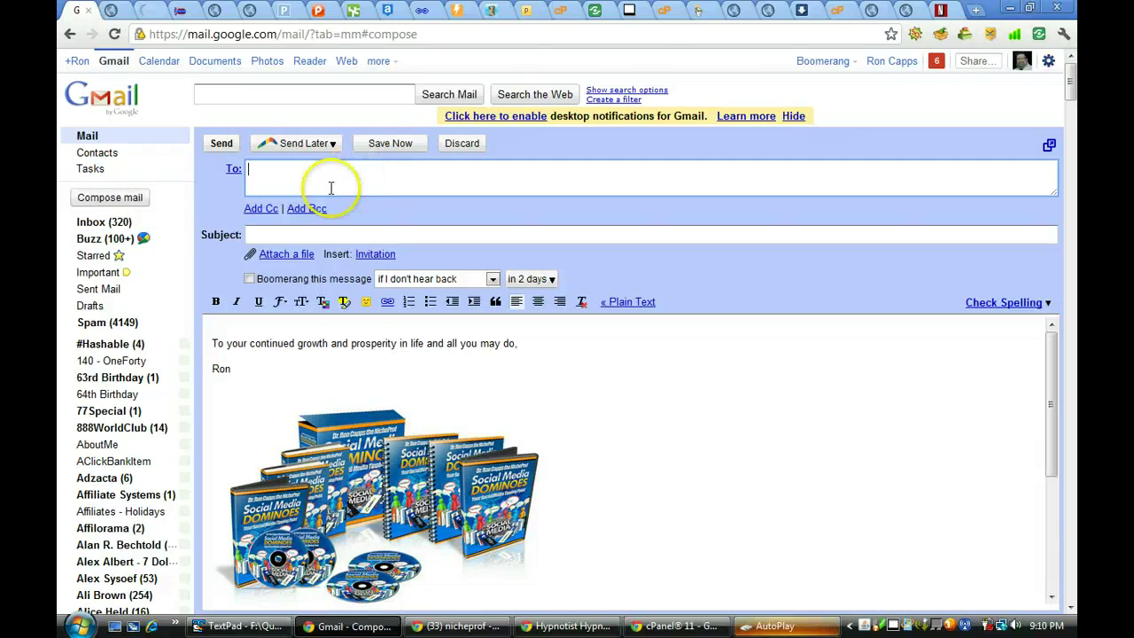
left_click(223, 328)
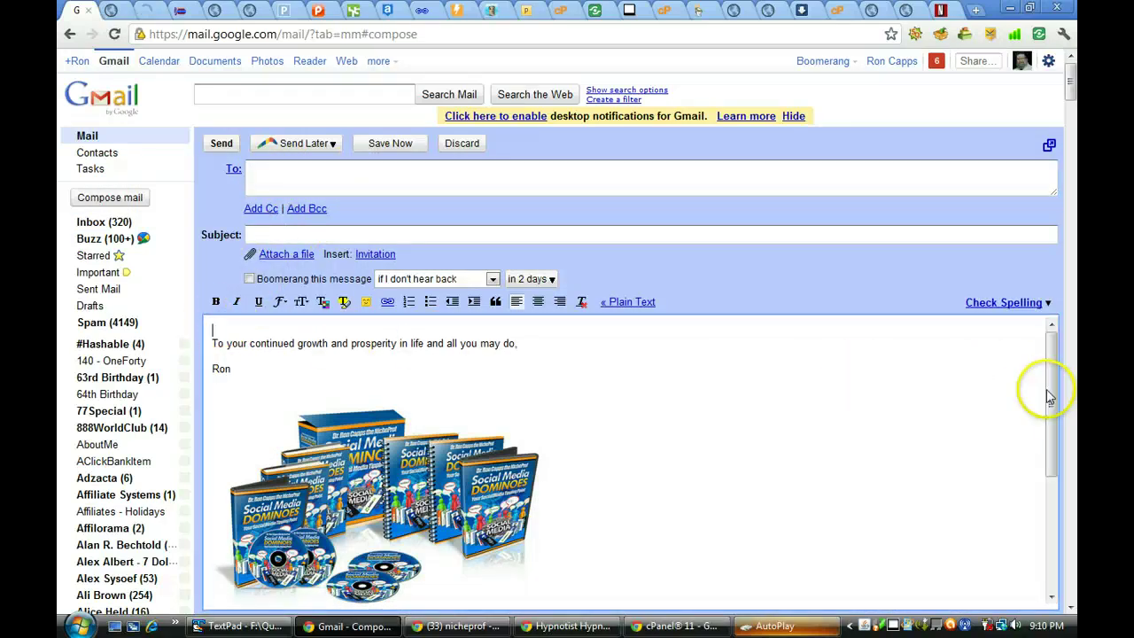
mouse_move(1053, 401)
left_mouse_down()
mouse_move(1069, 463)
mouse_move(1067, 528)
left_mouse_up()
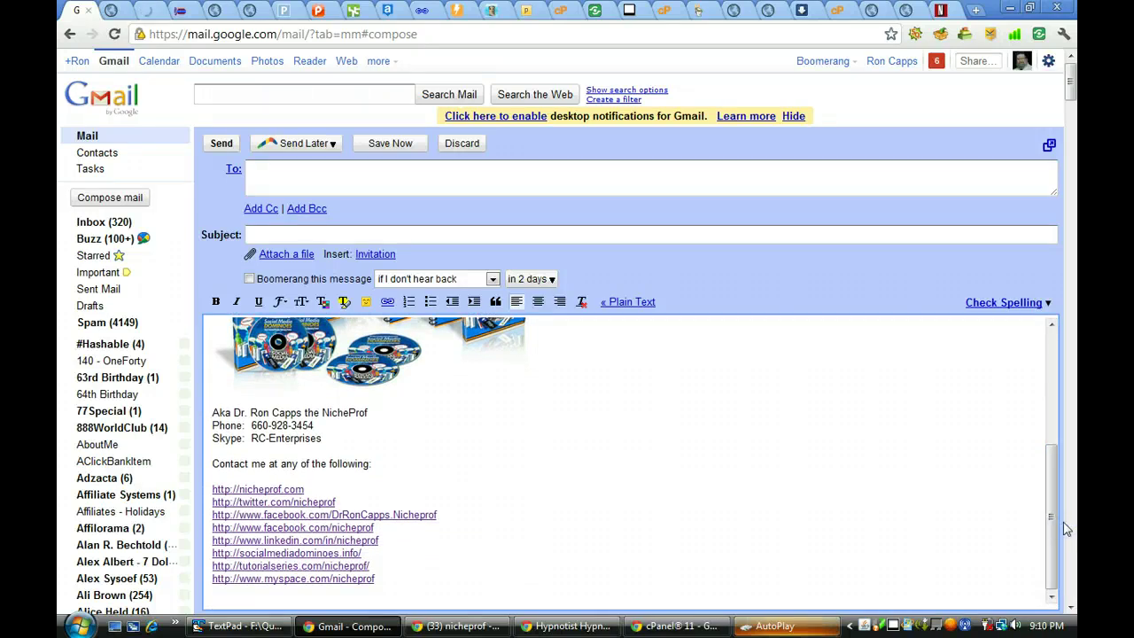